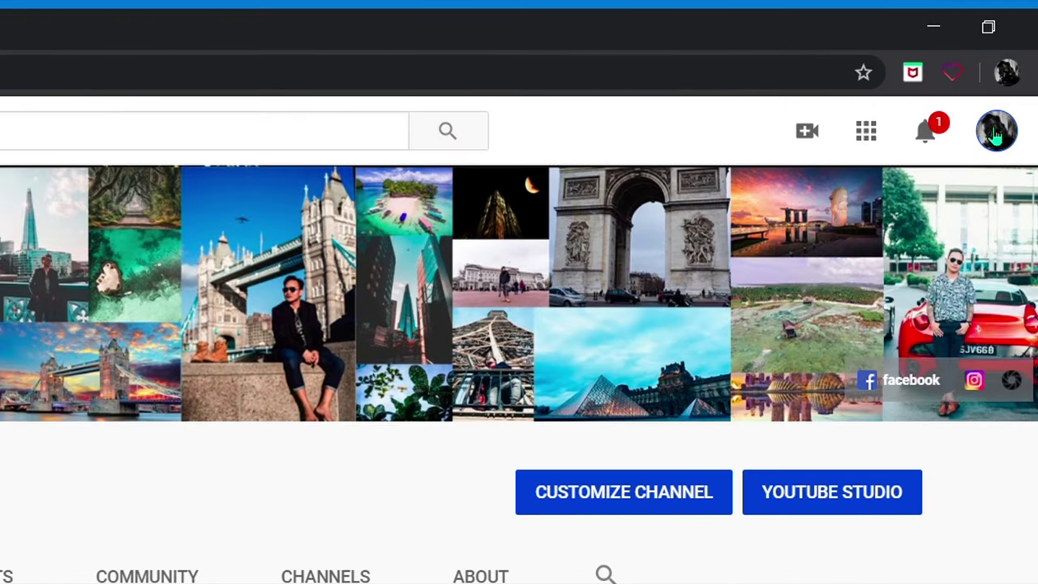
Open the account dropdown from the avatar on the channel home page
left_click(995, 134)
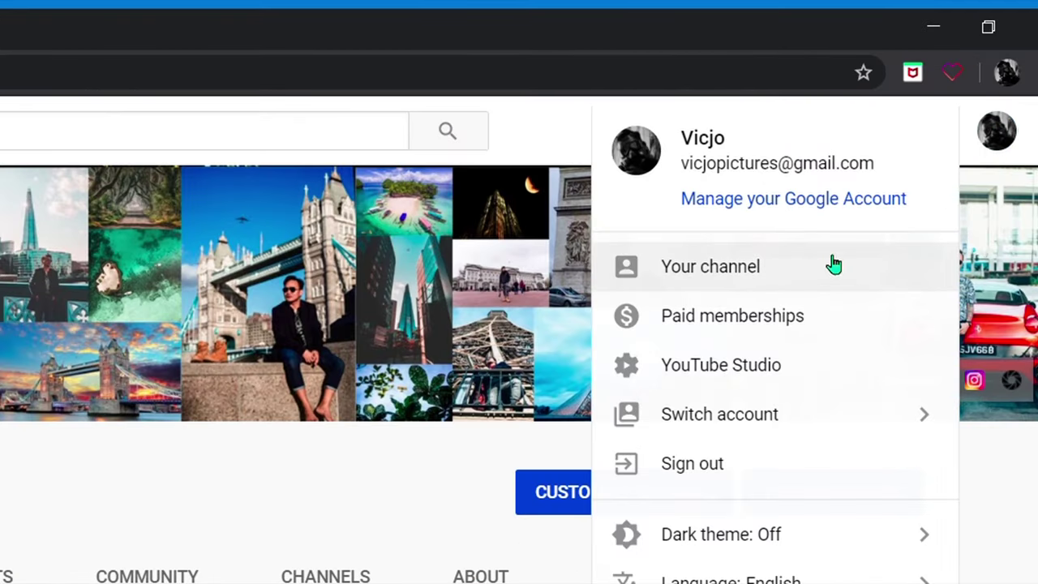
Check Channel status and features (verified, zero strikes), then return to the channel home page
left_click(813, 272)
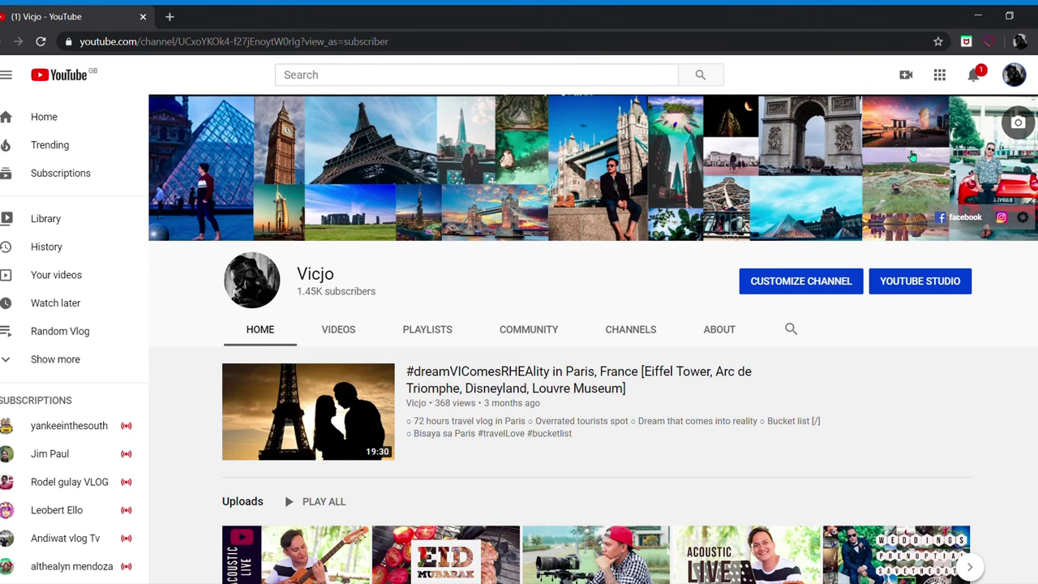
scroll(73, 357, "down", 6)
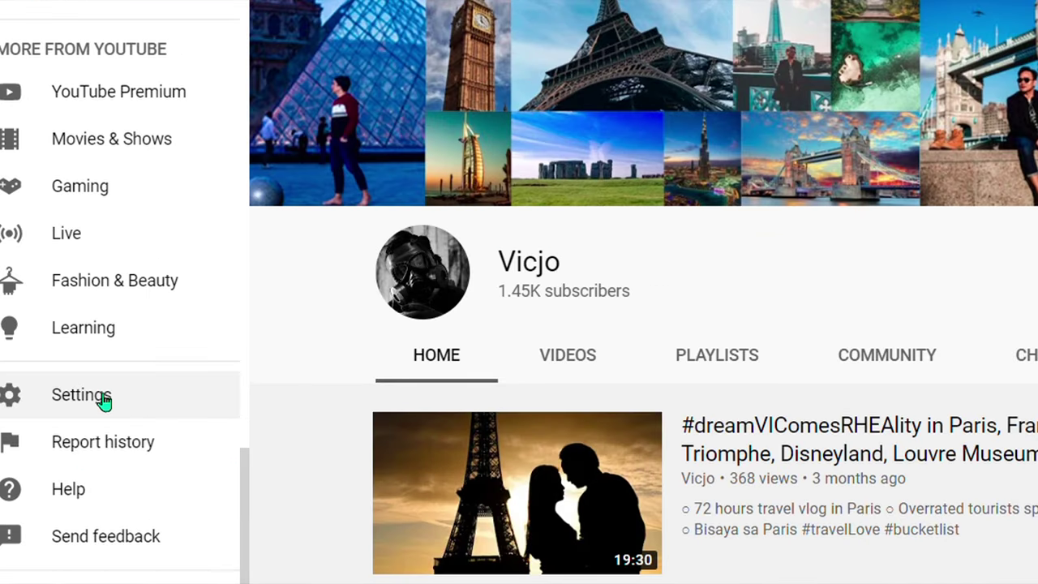
left_click(104, 397)
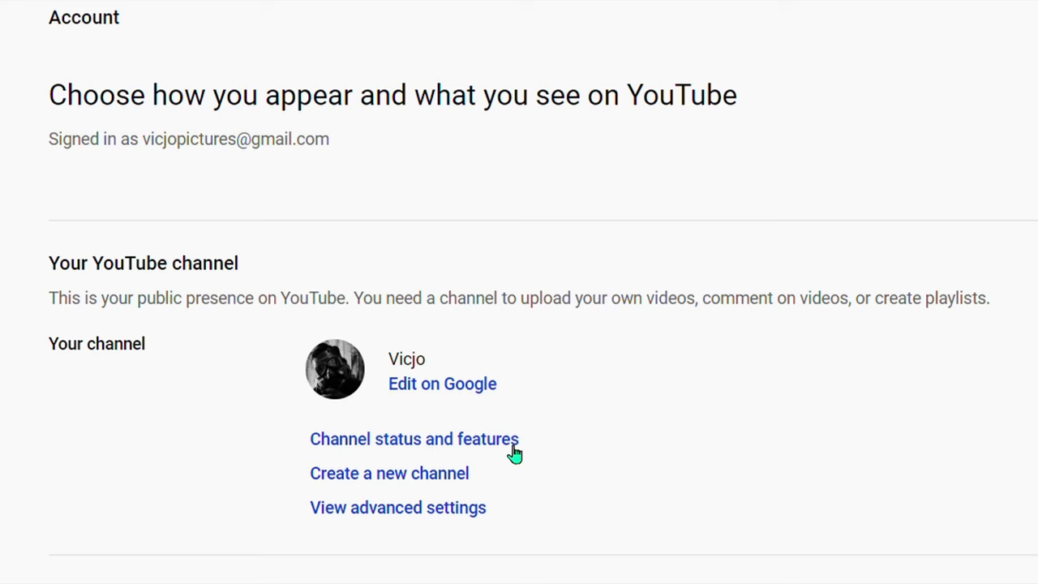
left_click(495, 441)
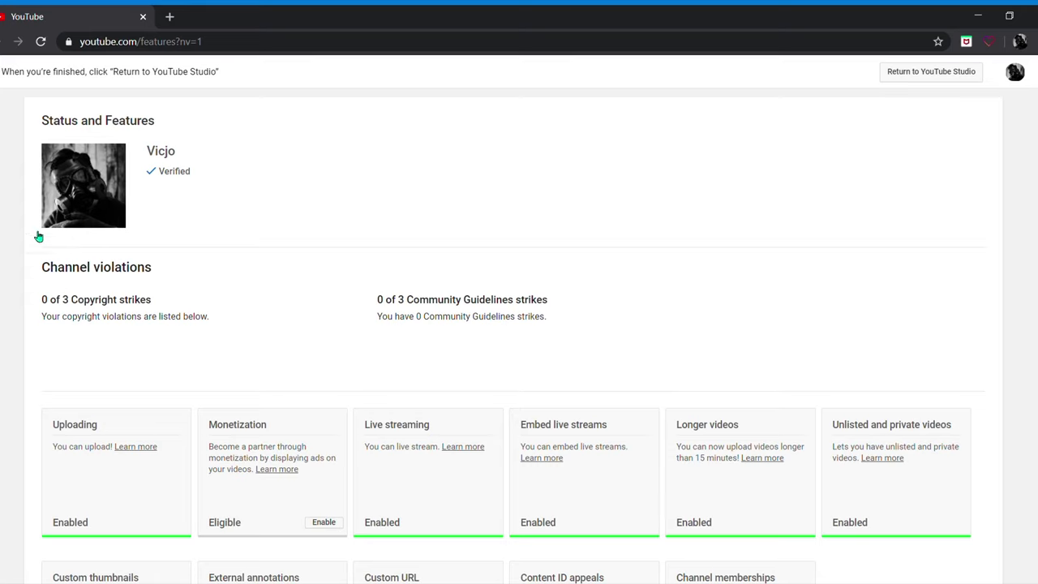
key("alt+Left")
left_click(410, 343)
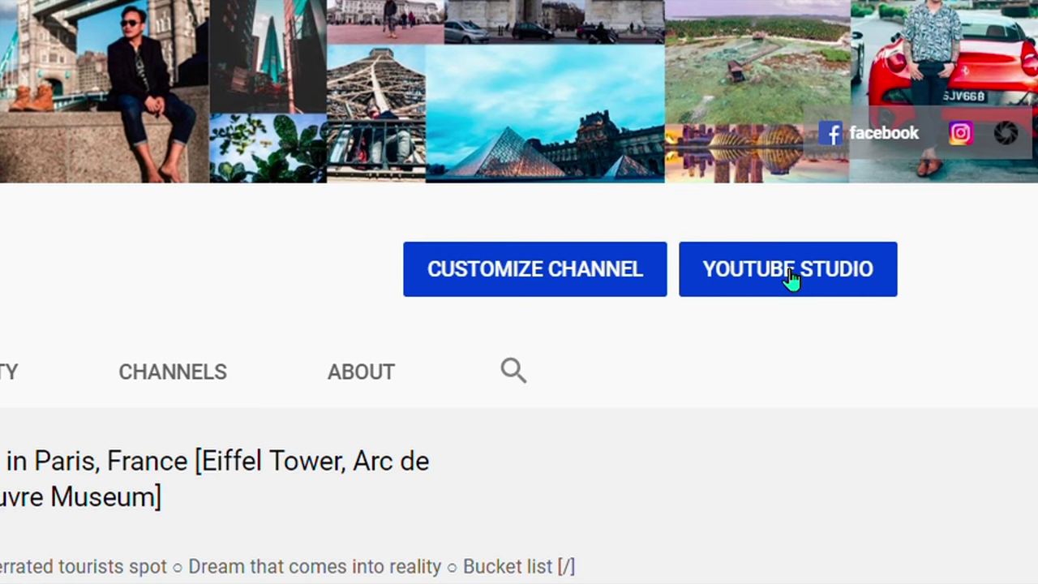
In Studio's Videos list, leave the blocked premiere's visibility unchanged and inspect its copyright claim
left_click(791, 276)
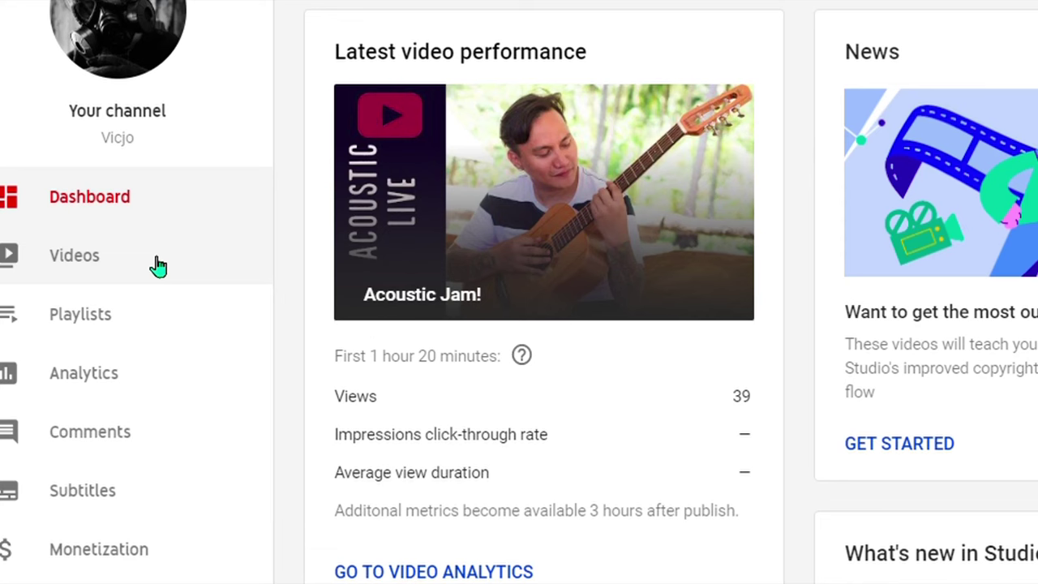
left_click(158, 266)
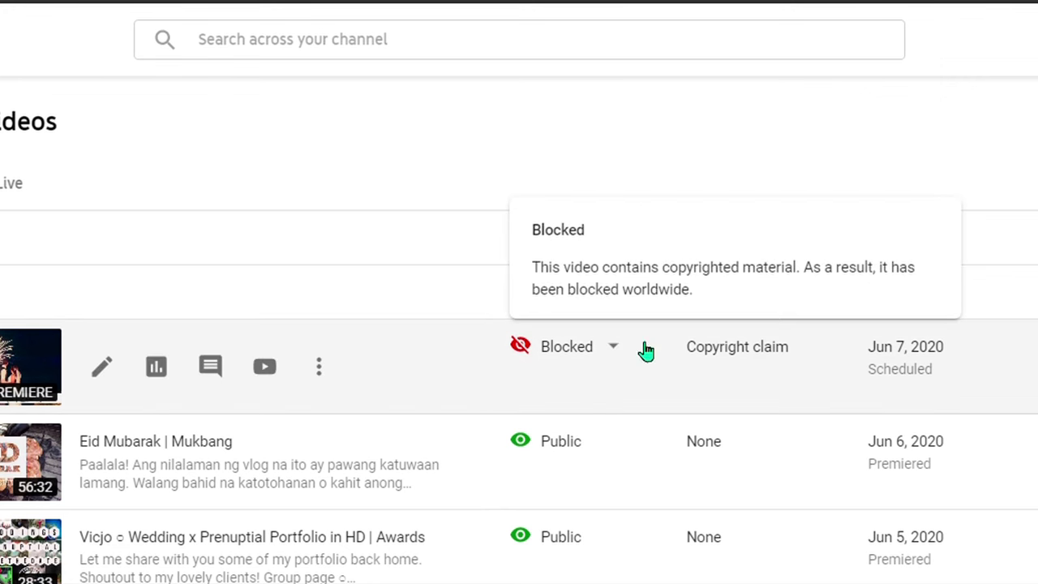
mouse_move(545, 247)
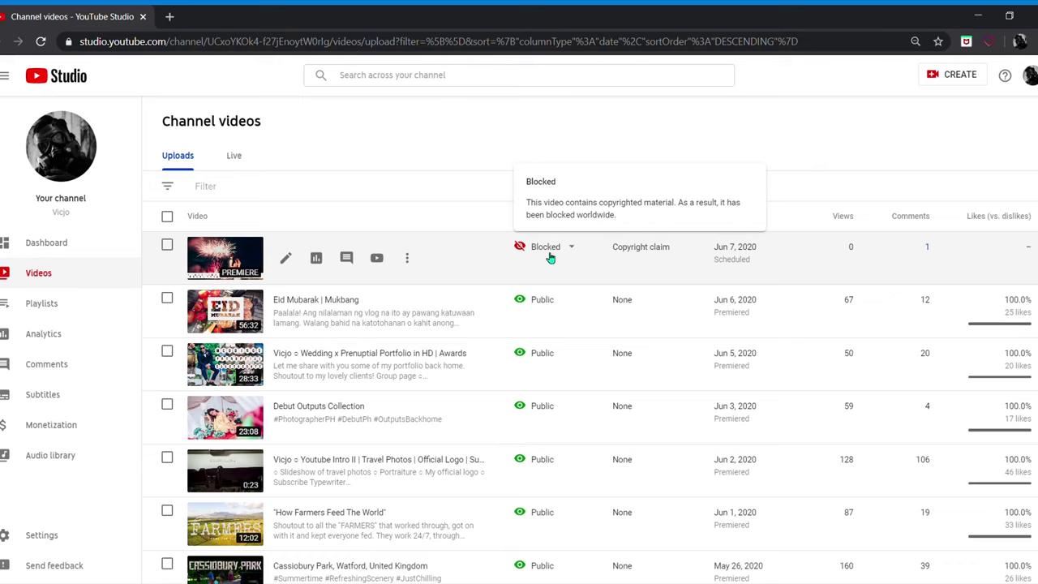
left_click(562, 253)
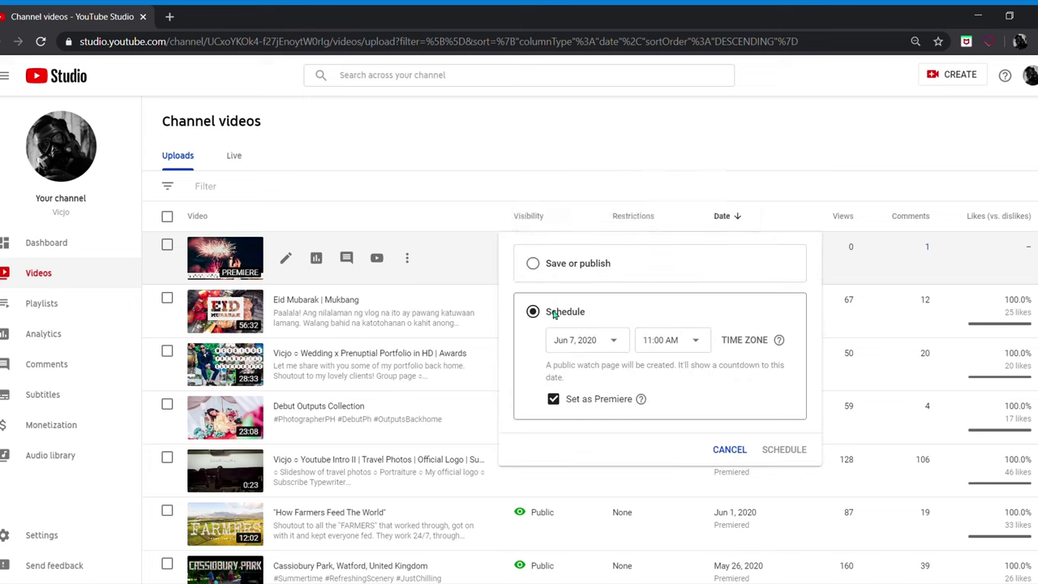
left_click(732, 453)
mouse_move(451, 327)
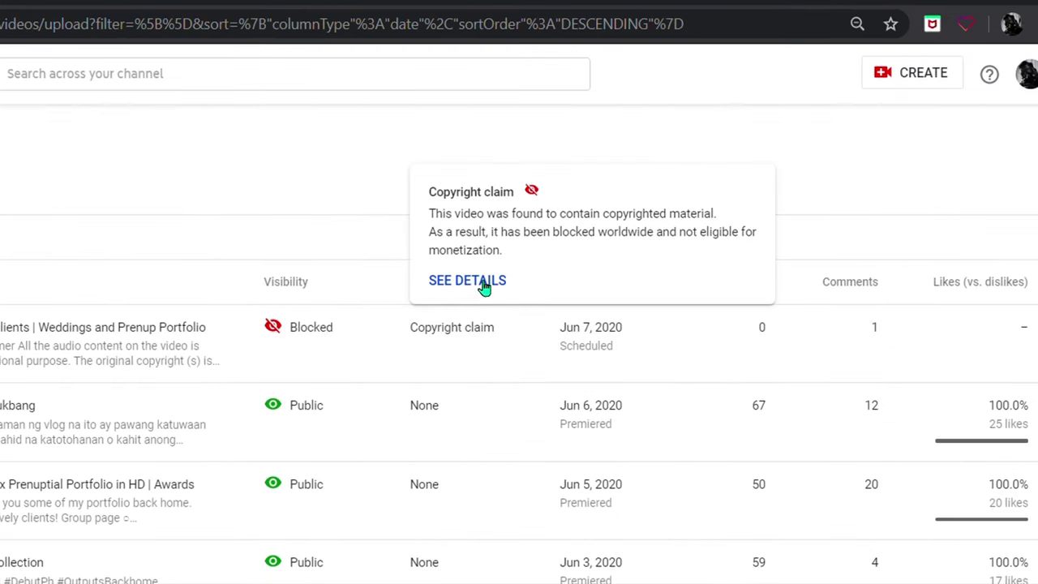
left_click(484, 284)
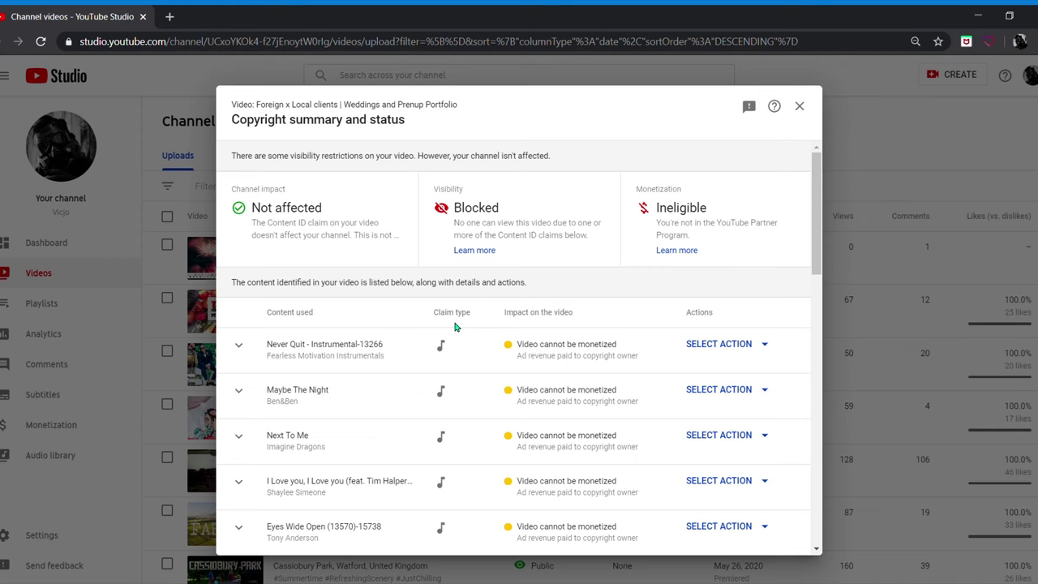
Scroll the Copyright summary down to the red 'All I Ever Need' row that blocks viewing
scroll(470, 329, "down", 1)
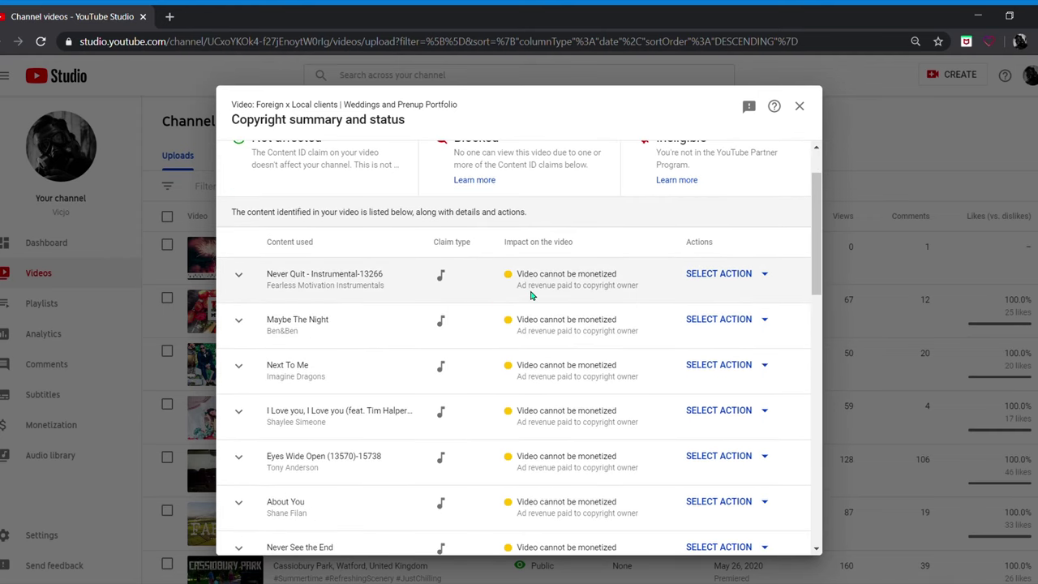
scroll(531, 296, "down", 1)
scroll(469, 239, "down", 1)
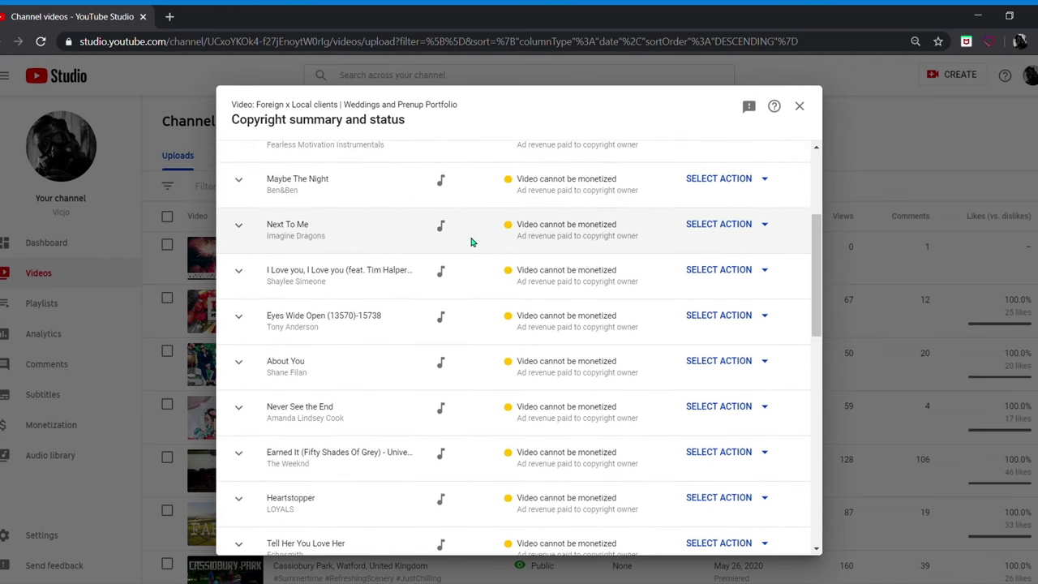
scroll(470, 240, "down", 1)
scroll(471, 241, "down", 1)
scroll(471, 242, "down", 1)
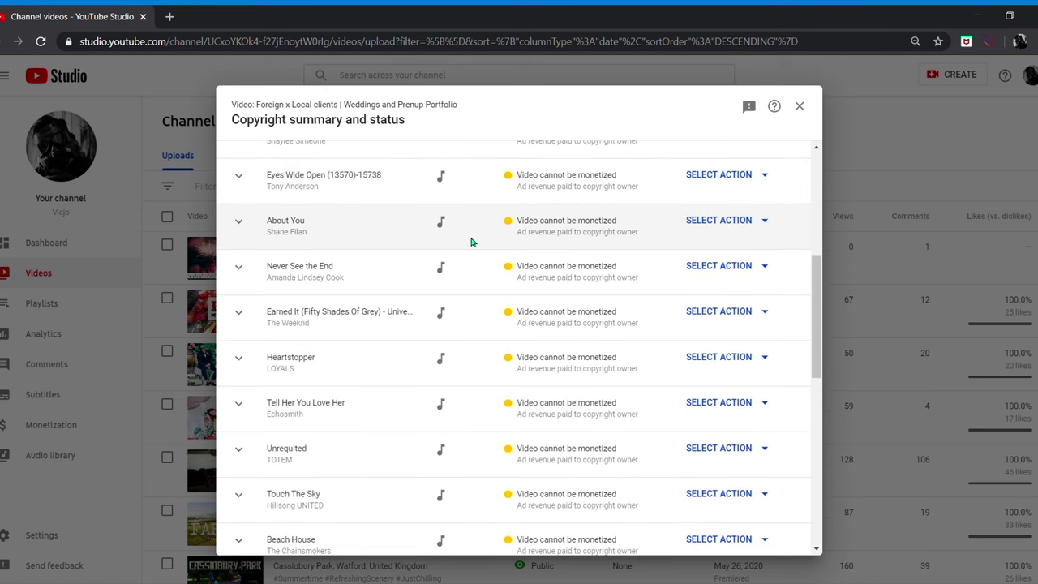
scroll(471, 242, "down", 1)
scroll(470, 242, "down", 1)
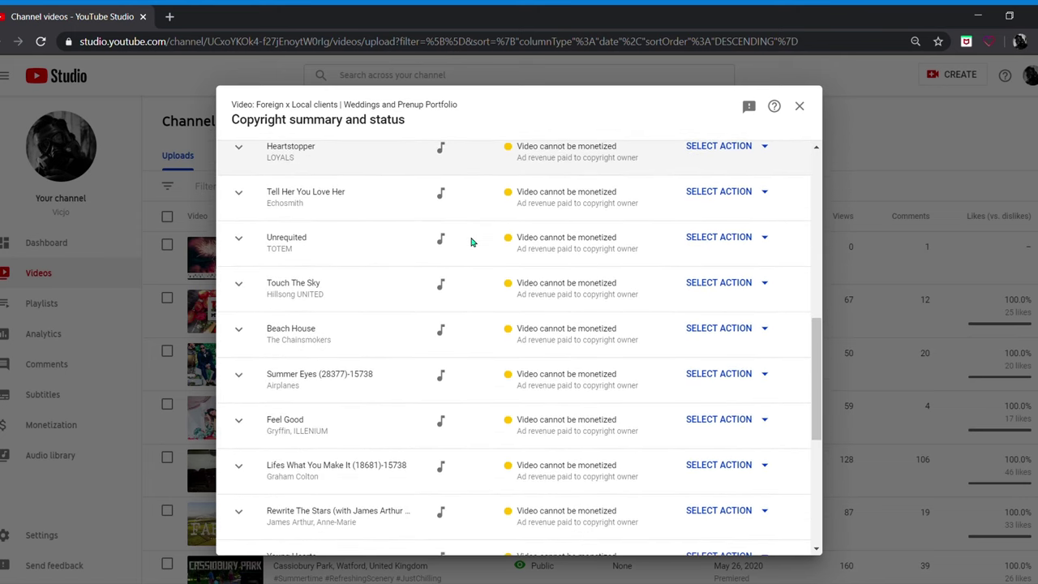
scroll(471, 241, "down", 1)
scroll(471, 242, "down", 1)
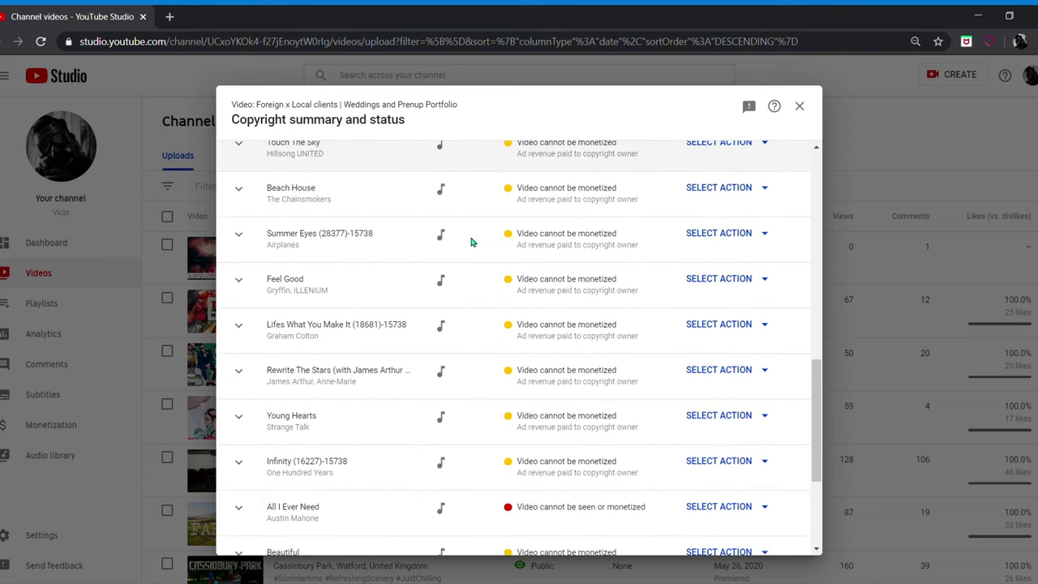
scroll(471, 241, "down", 1)
scroll(471, 242, "down", 1)
scroll(471, 242, "down", 1)
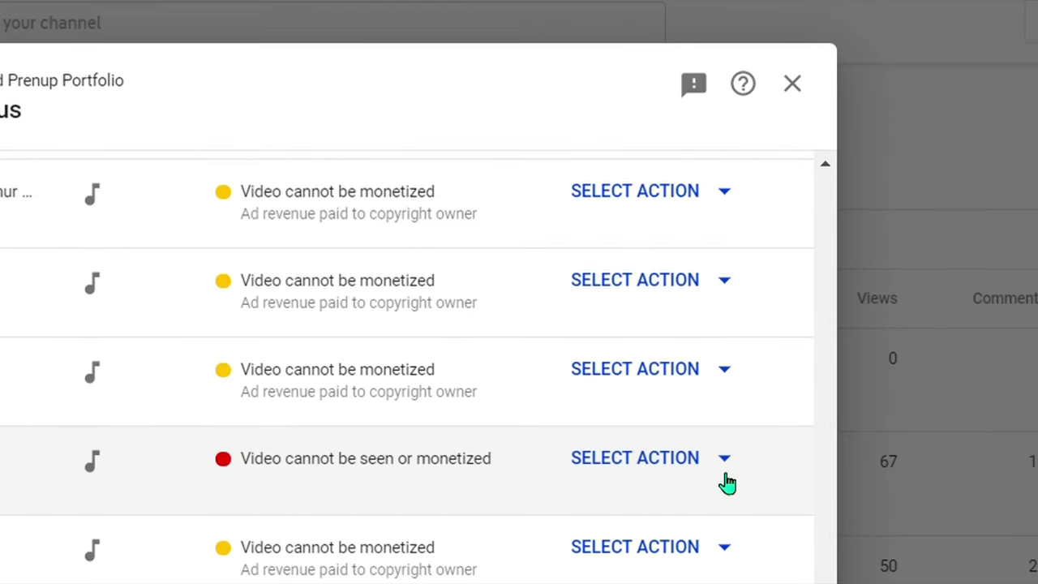
Trim the 'All I Ever Need' segment out of the wedding portfolio video and confirm it
left_click(792, 363)
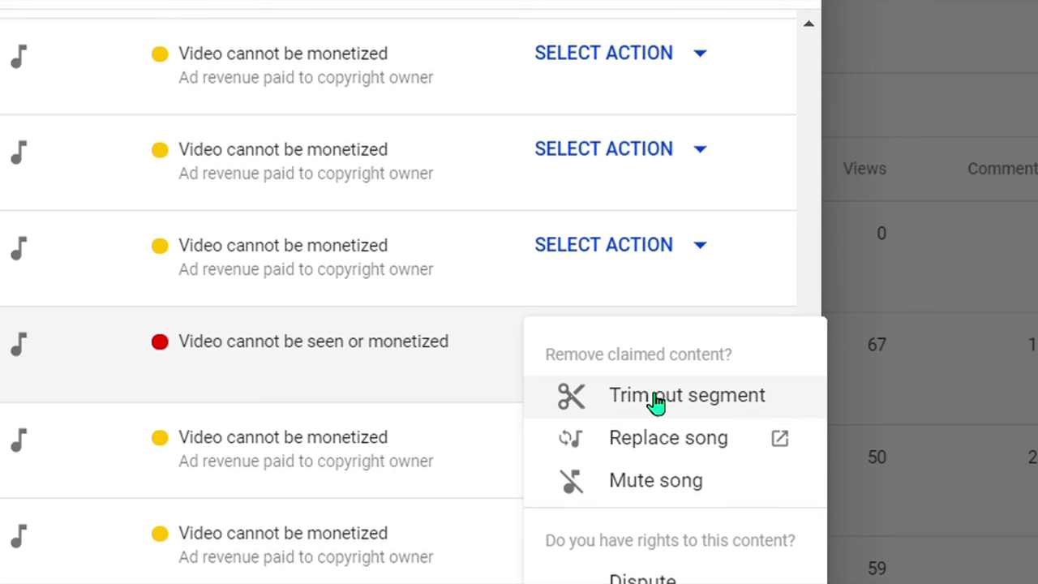
left_click(655, 400)
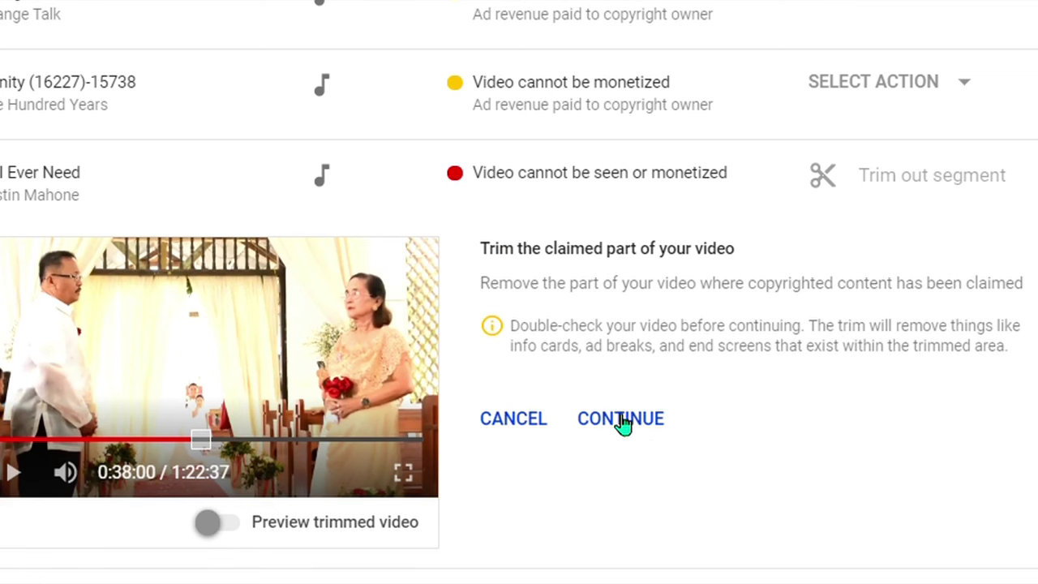
left_click(621, 420)
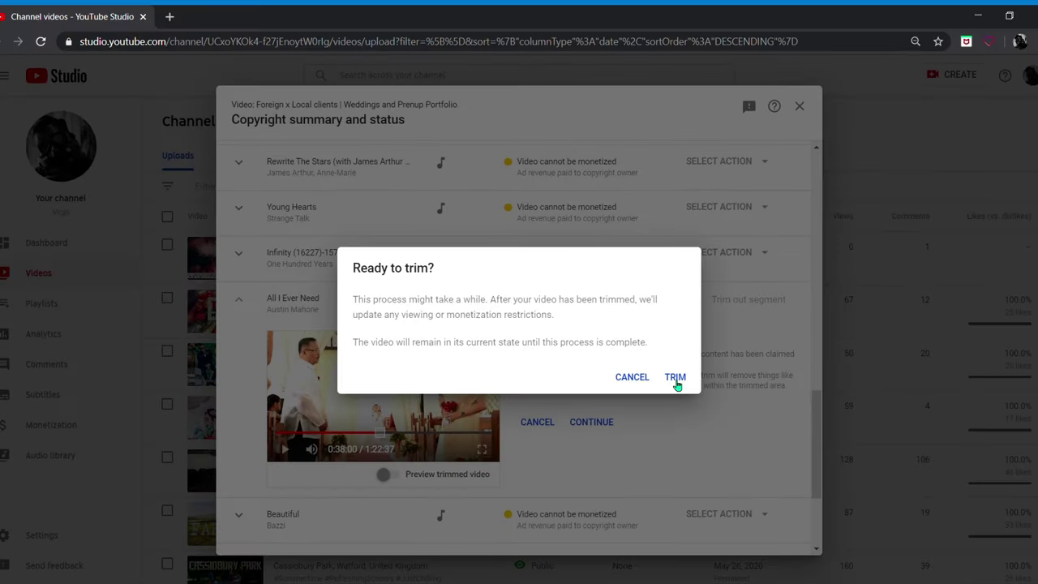
left_click(675, 378)
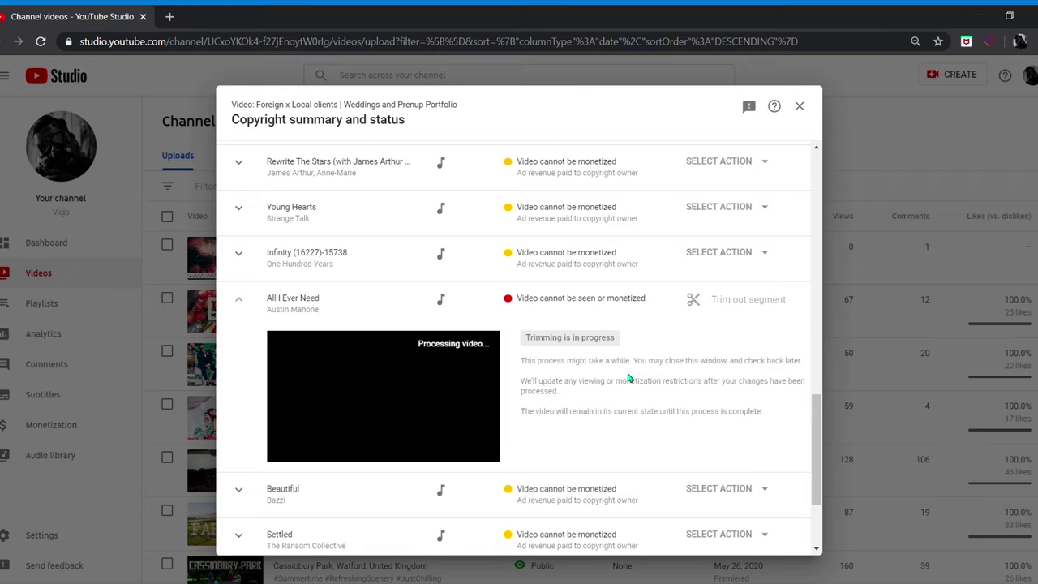
scroll(653, 392, "down", 3)
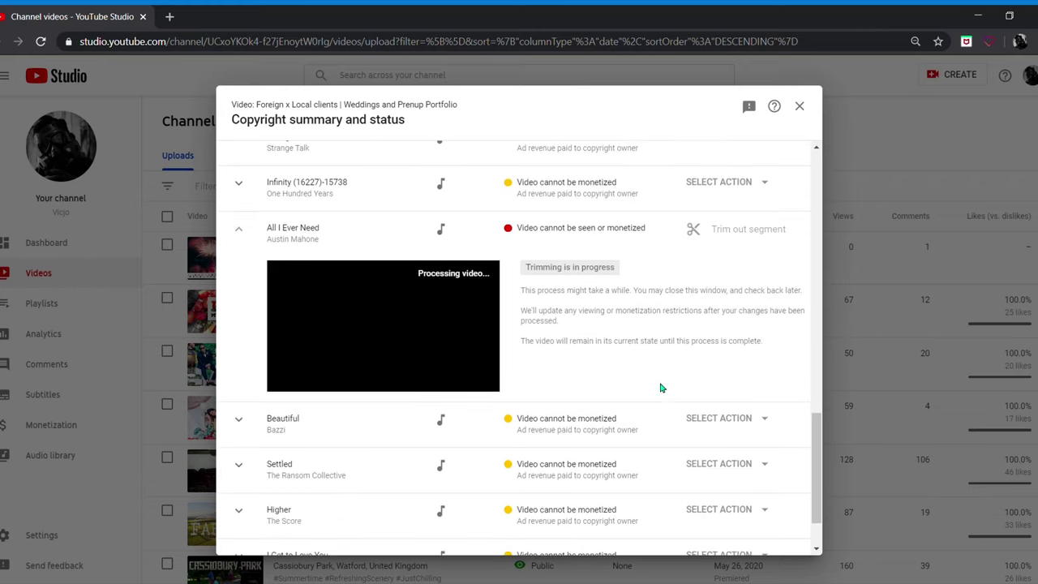
scroll(655, 382, "up", 3)
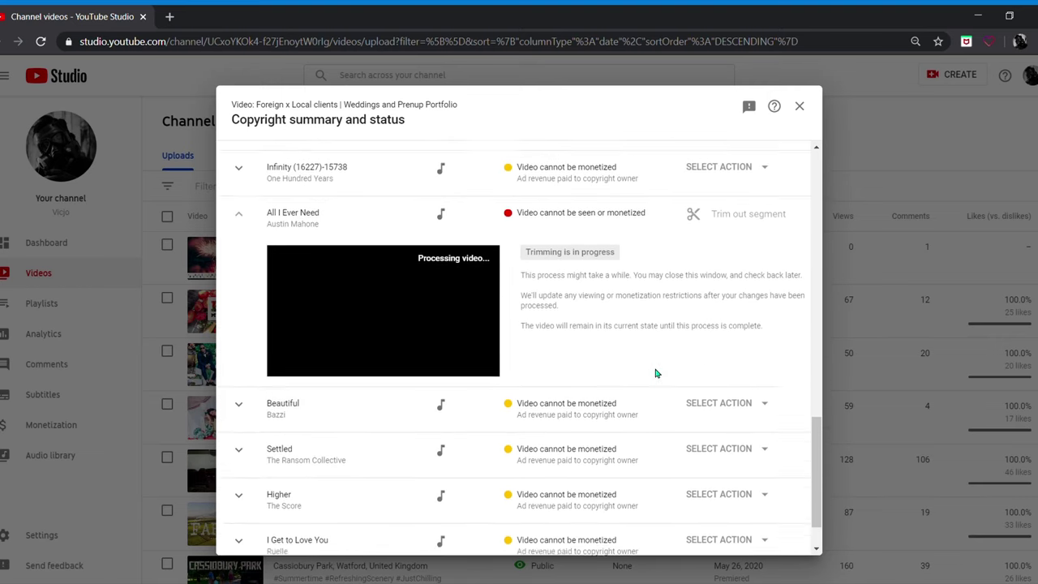
scroll(652, 372, "up", 3)
scroll(652, 372, "up", 3)
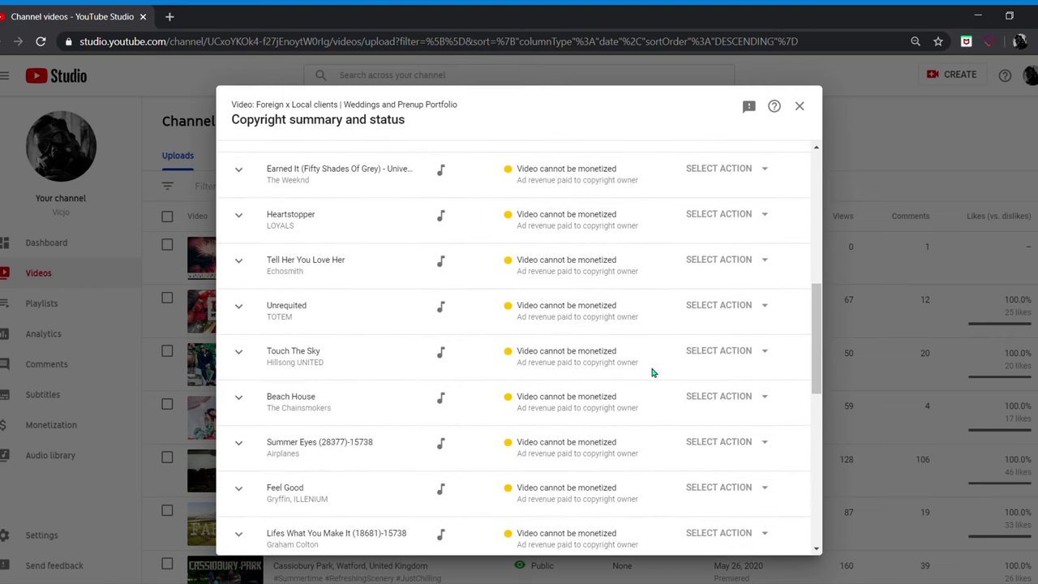
scroll(652, 372, "up", 3)
scroll(653, 372, "up", 5)
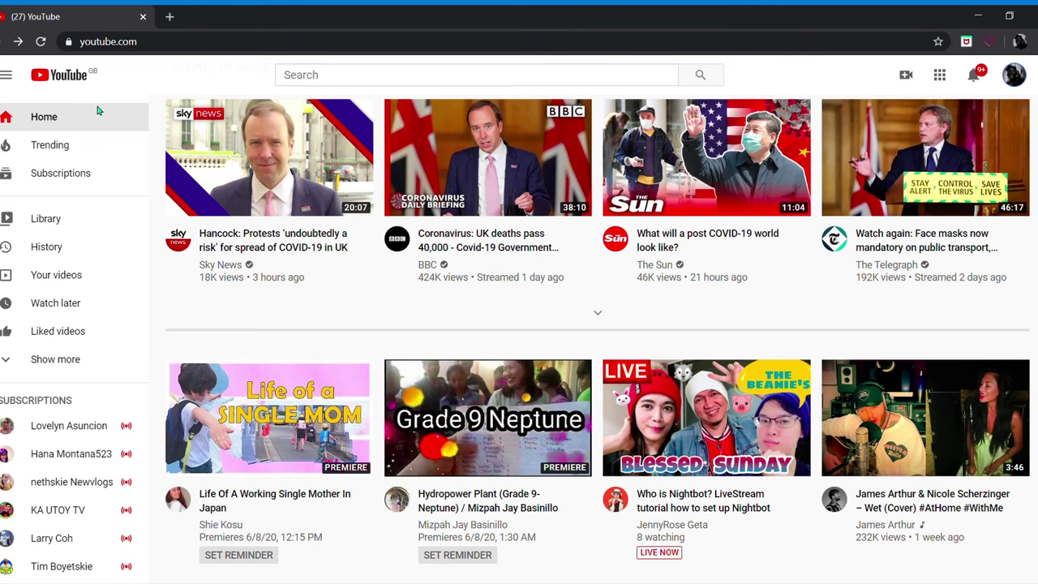
Go to Your channel from the avatar menu and look over the Uploads row
left_click(1013, 75)
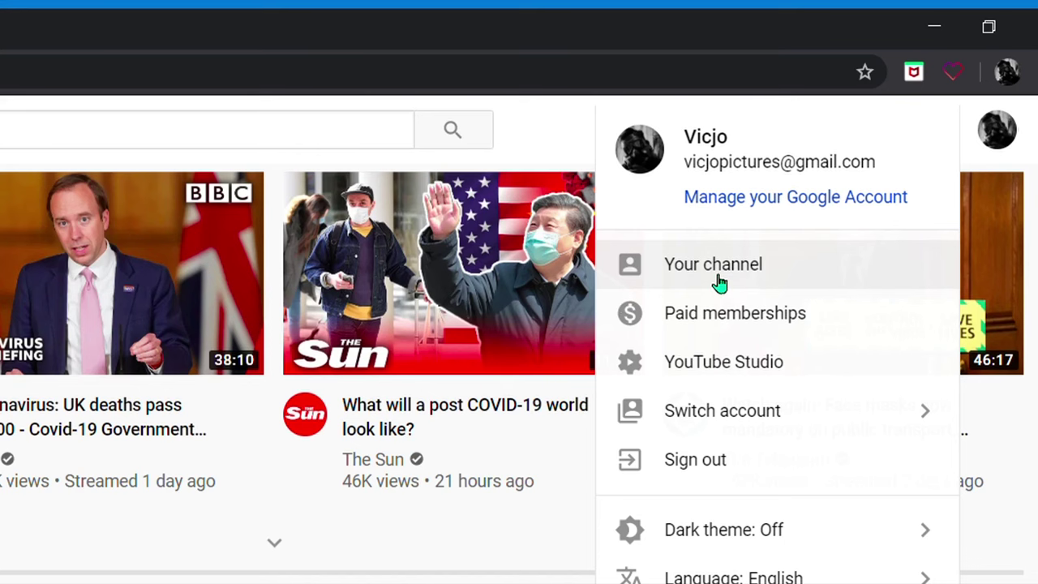
left_click(720, 278)
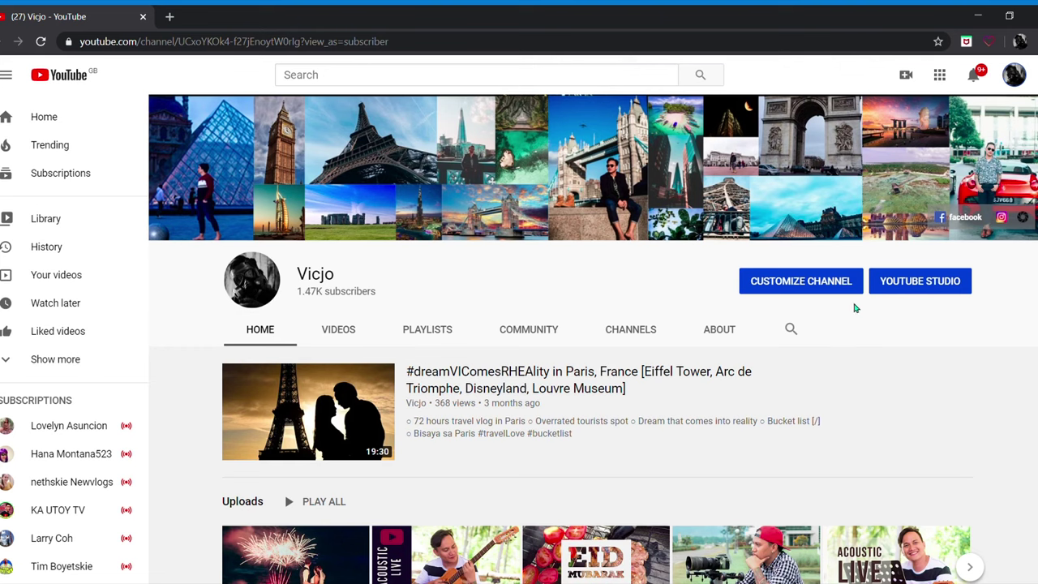
scroll(639, 306, "down", 3)
mouse_move(518, 340)
mouse_move(578, 309)
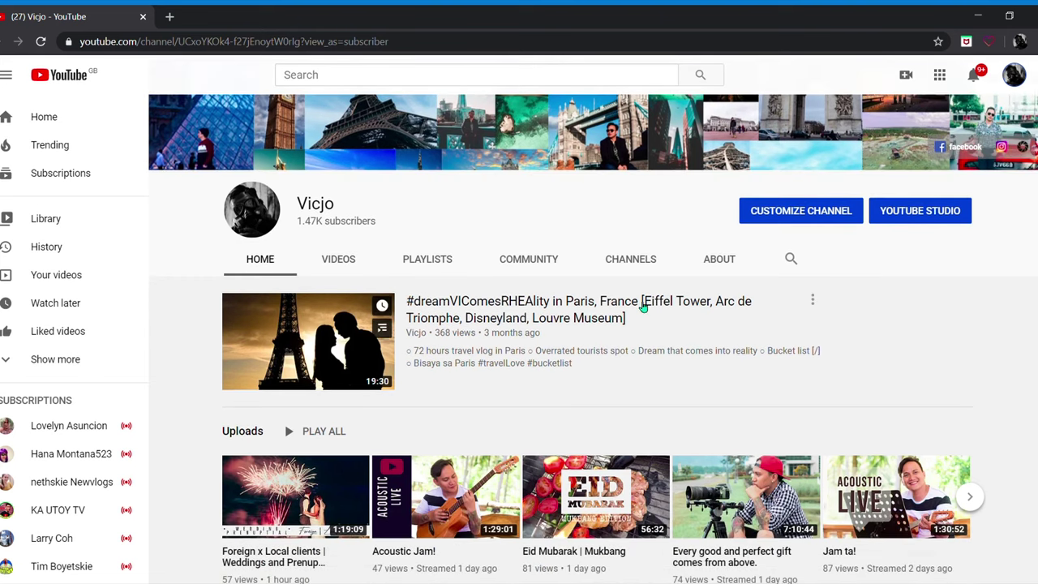
scroll(640, 306, "up", 1)
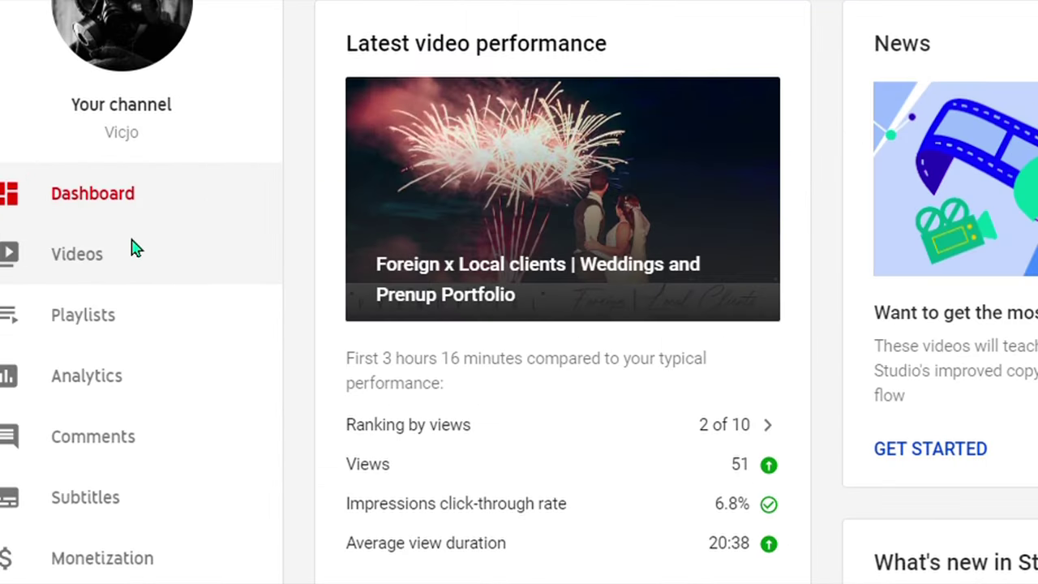
Open Studio's Videos list and scroll through it to see the wedding portfolio video's status
left_click(134, 247)
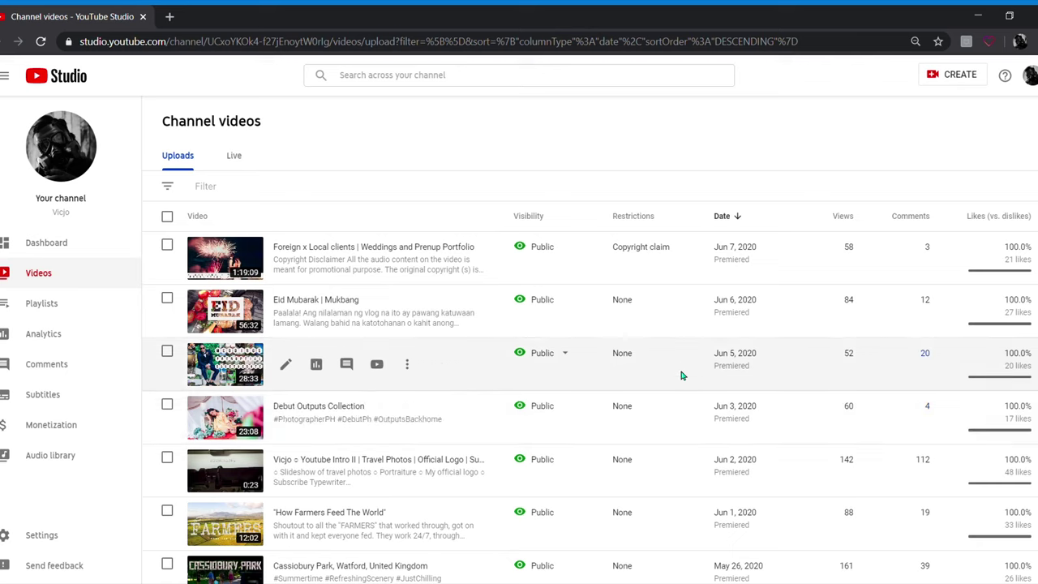
scroll(681, 371, "down", 1)
scroll(681, 373, "down", 1)
scroll(681, 373, "down", 1)
scroll(681, 373, "down", 1)
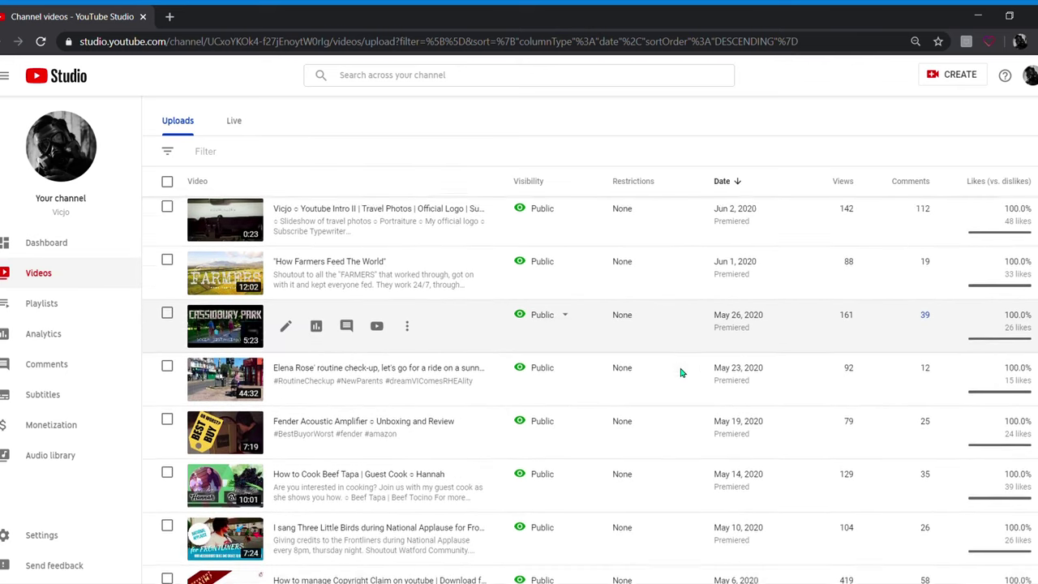
scroll(681, 373, "down", 1)
scroll(680, 373, "down", 1)
scroll(681, 373, "down", 2)
scroll(681, 373, "down", 2)
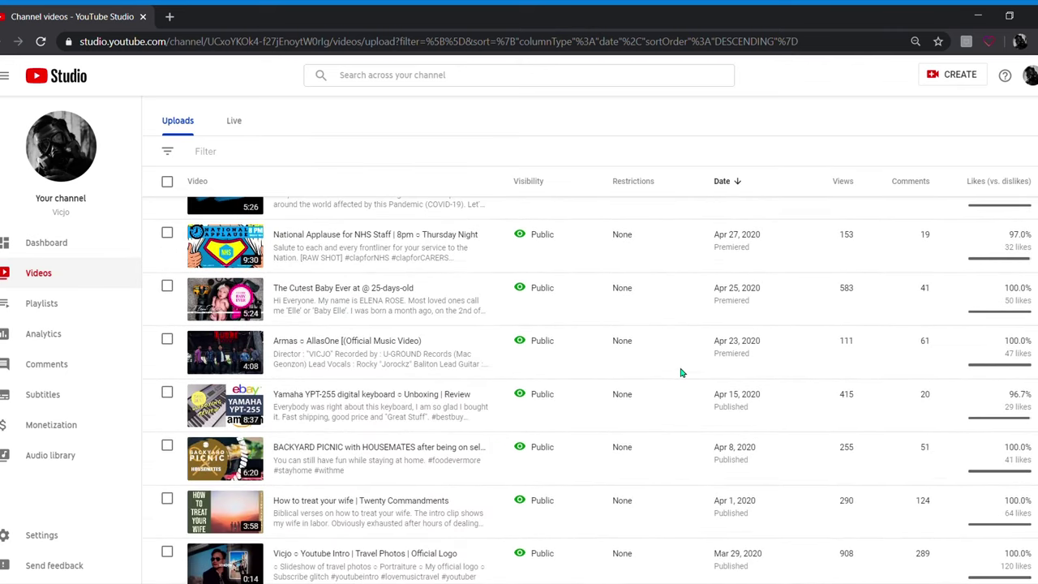
scroll(681, 373, "down", 2)
scroll(681, 373, "down", 2)
scroll(681, 373, "down", 3)
scroll(679, 371, "down", 1)
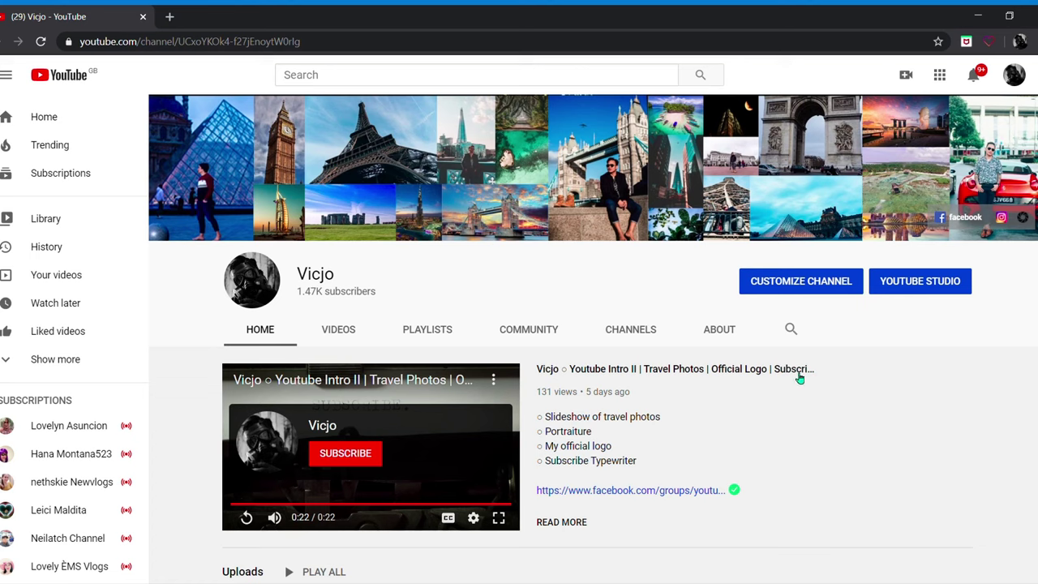
Turn on Dark theme from the avatar menu
left_click(1018, 78)
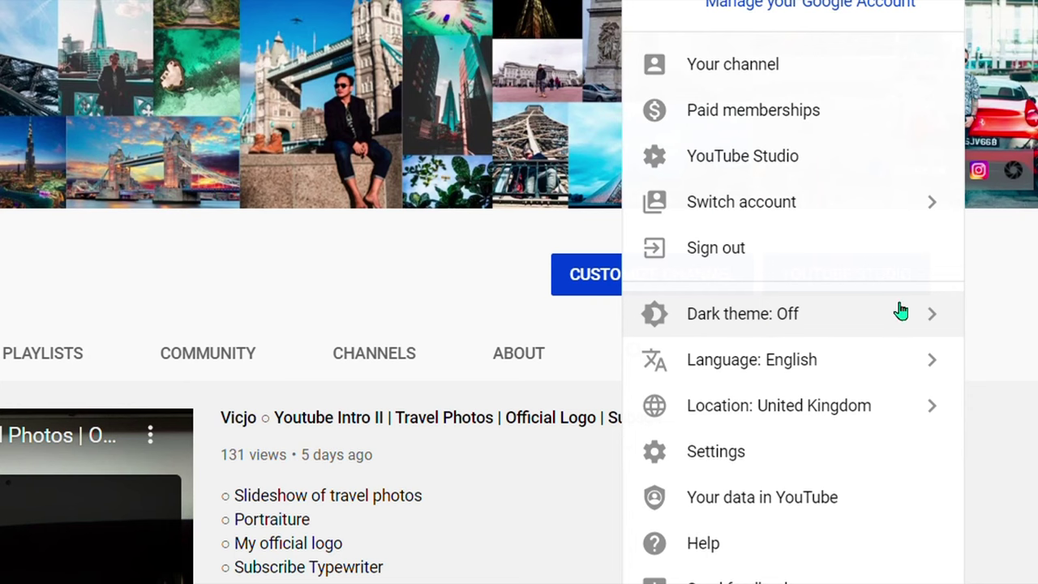
left_click(885, 320)
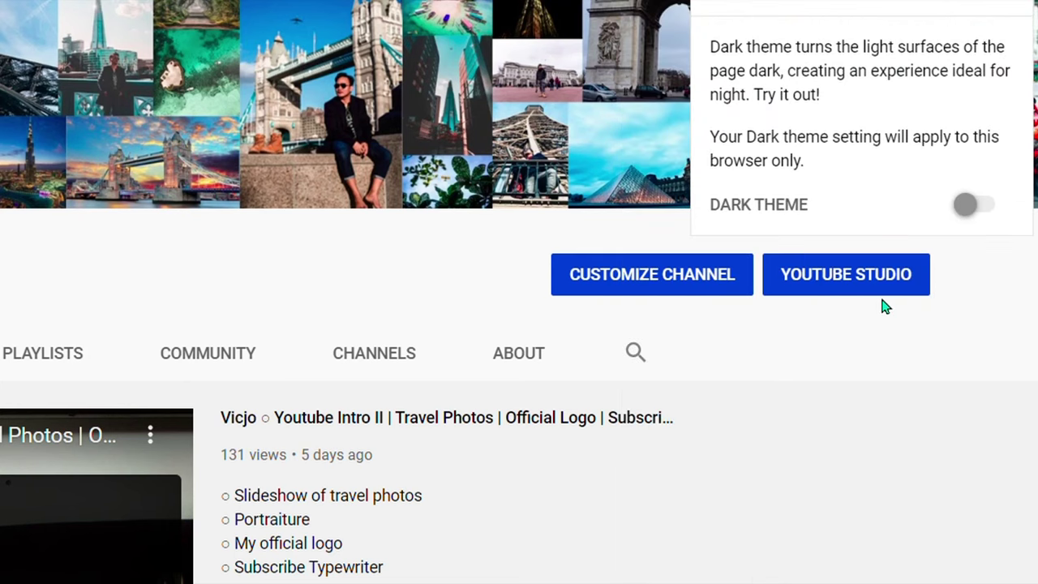
left_click(978, 209)
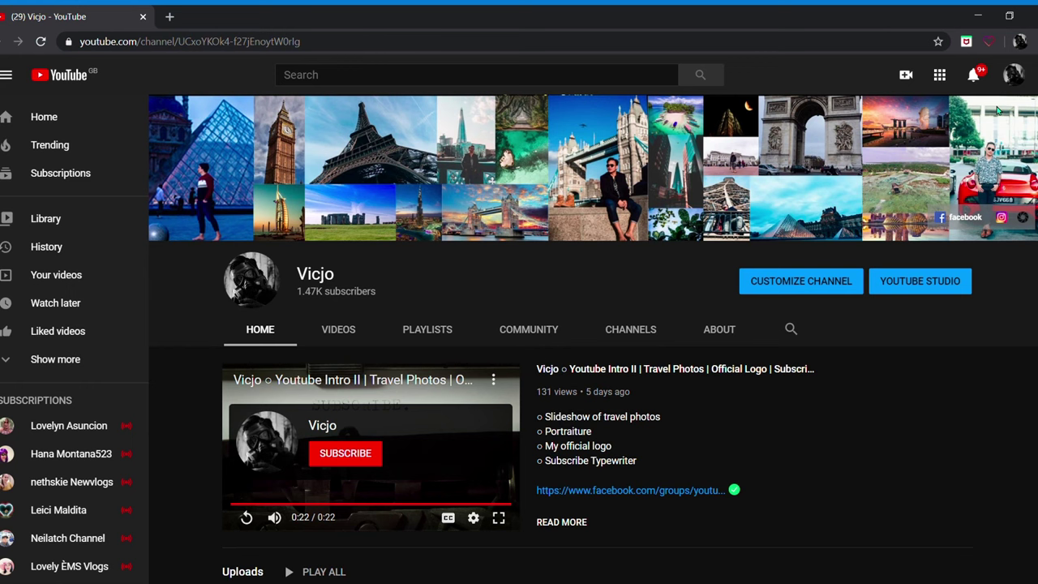
Replay the channel's featured intro video on the home page
scroll(741, 366, "down", 1)
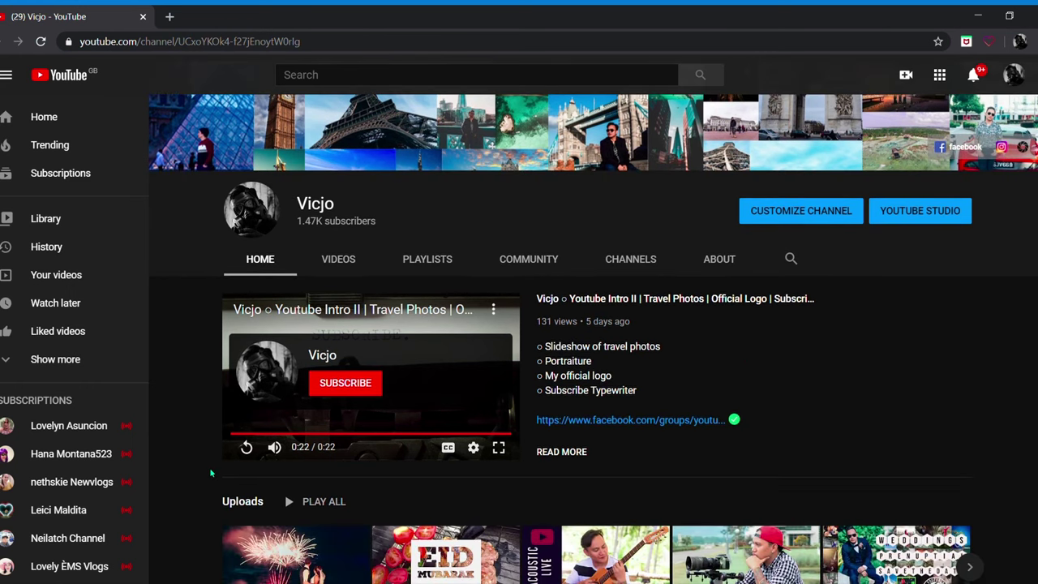
left_click(248, 447)
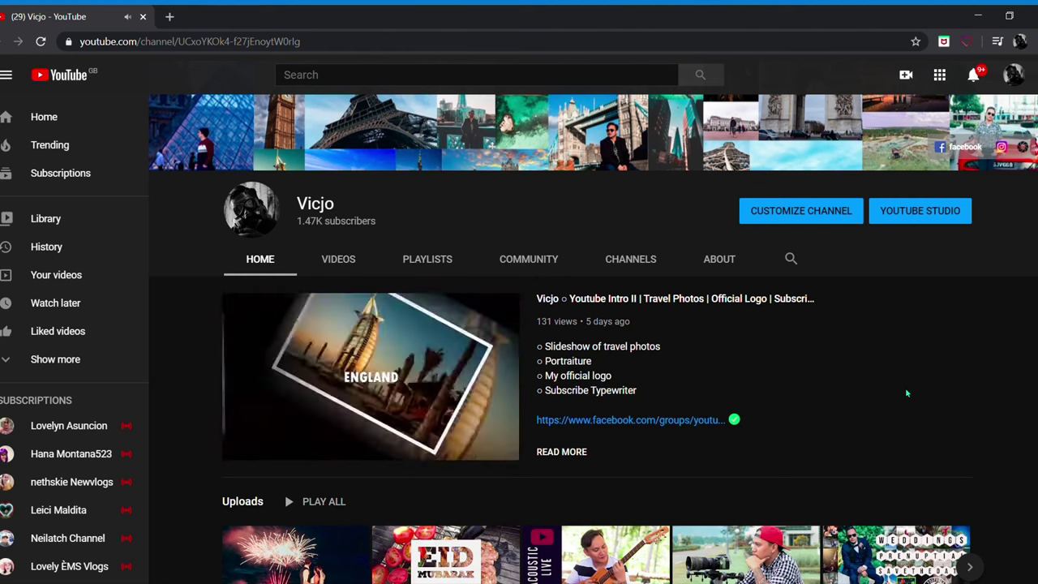
scroll(906, 393, "up", 1)
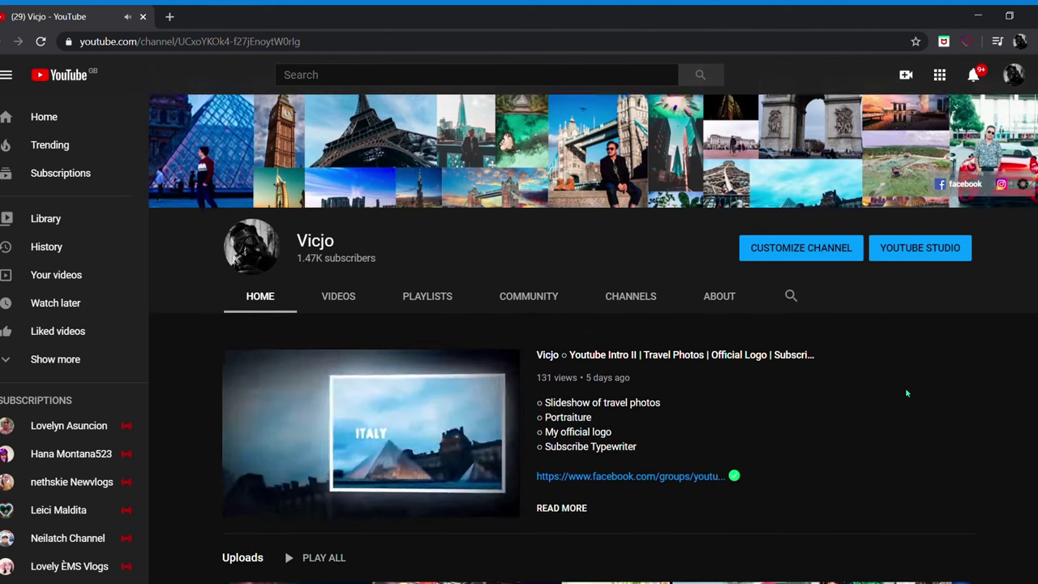